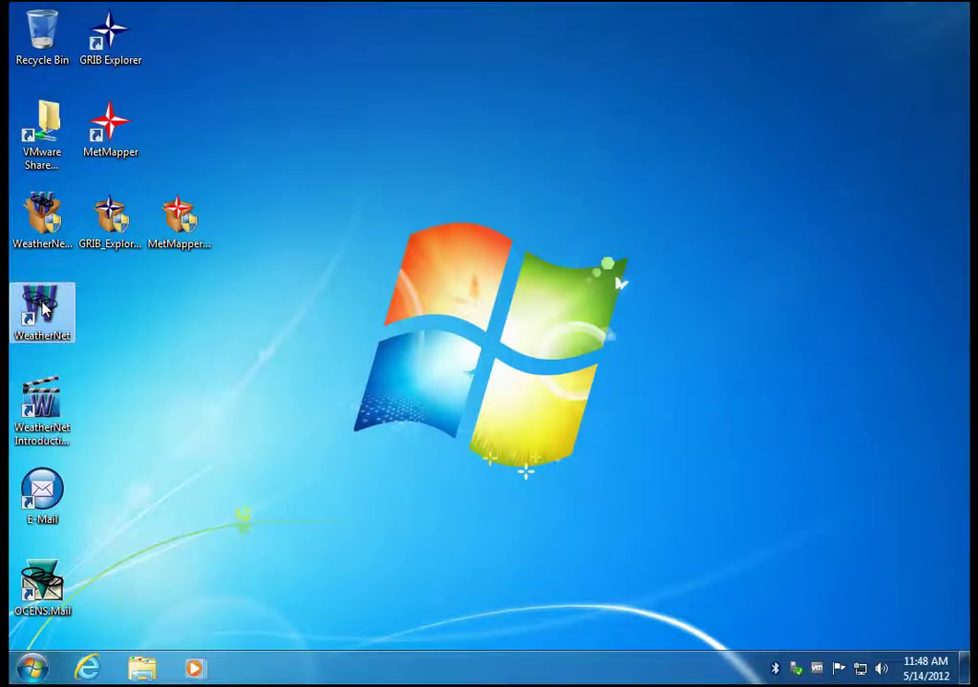
Step: Launch WeatherNet and choose Wind and Surface Pressure GRIB data with a 3-day forecast period in the Content Wizard
double_click(43, 308)
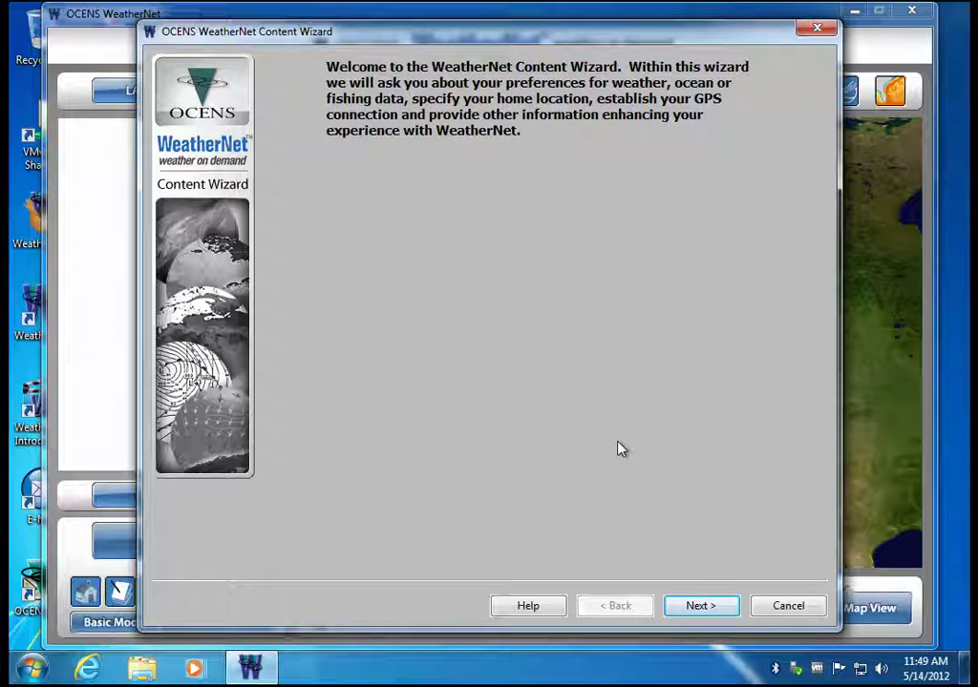
left_click(702, 617)
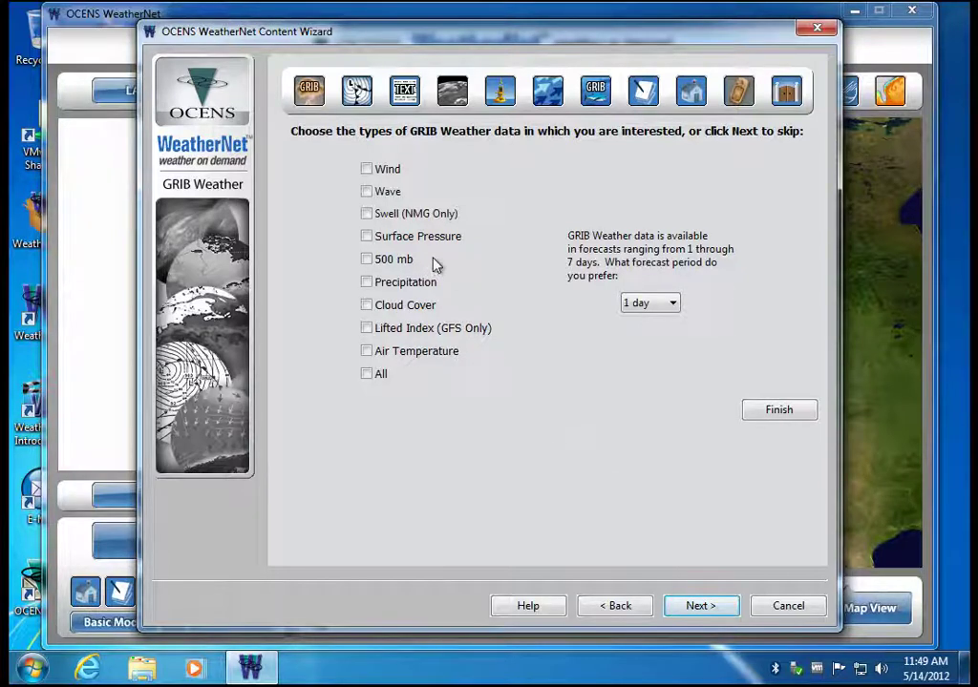
left_click(367, 170)
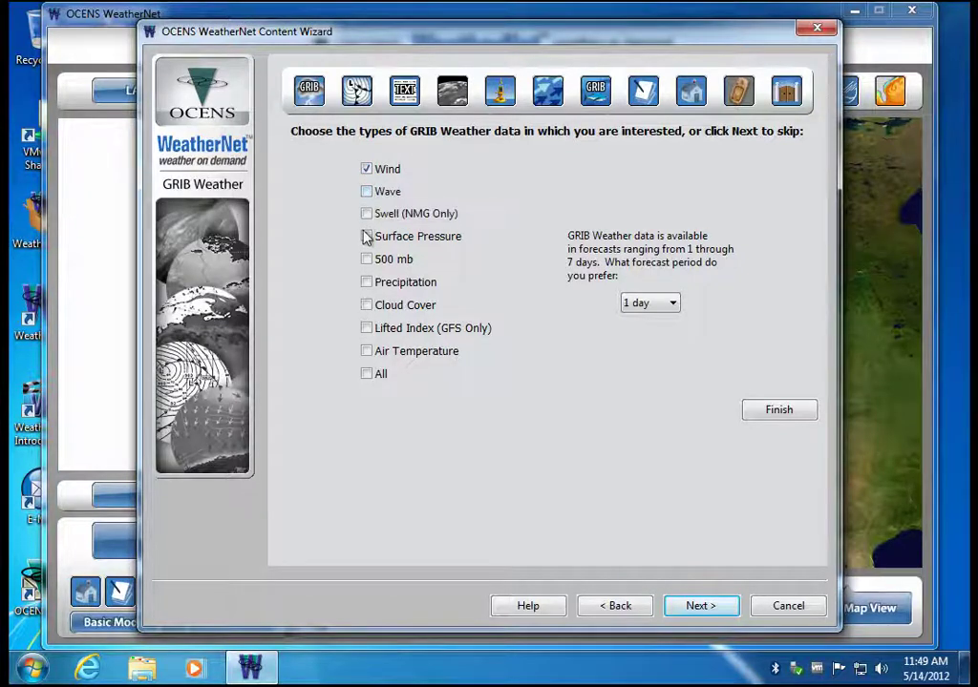
left_click(366, 237)
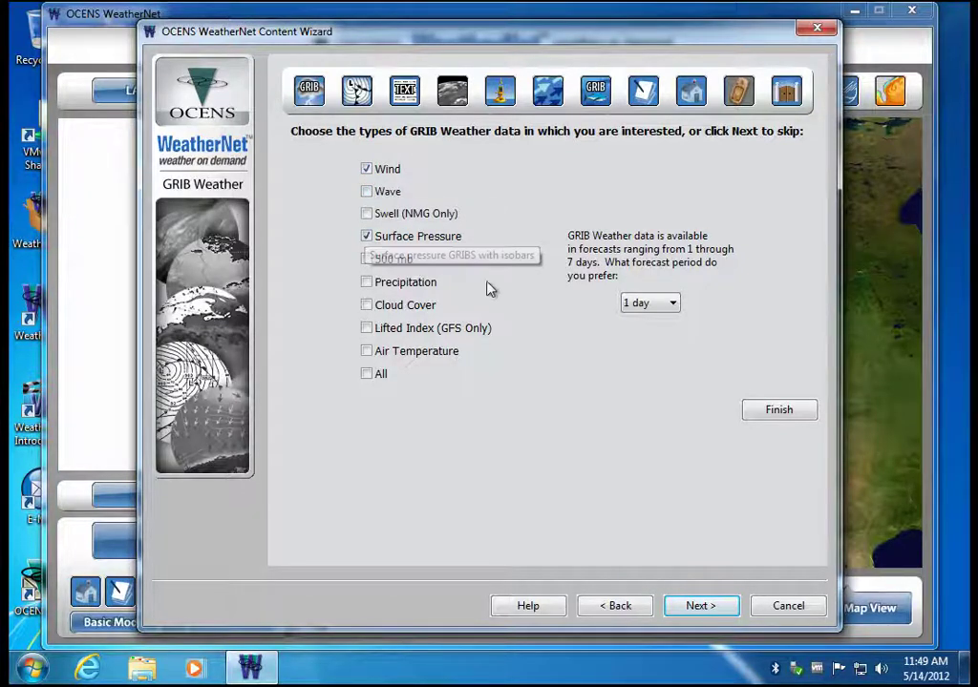
left_click(666, 305)
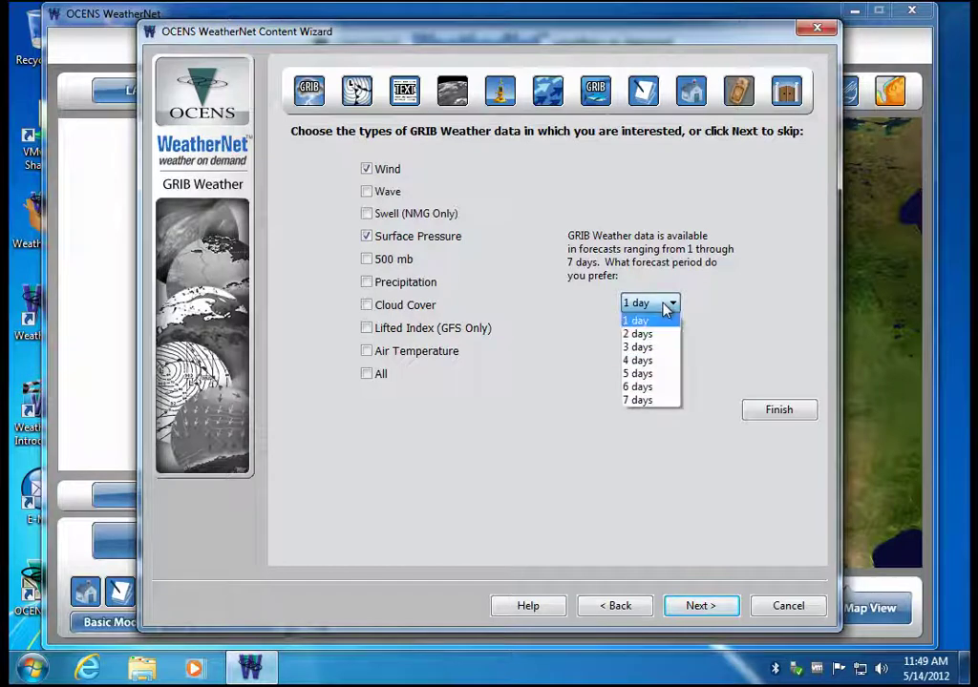
left_click(638, 348)
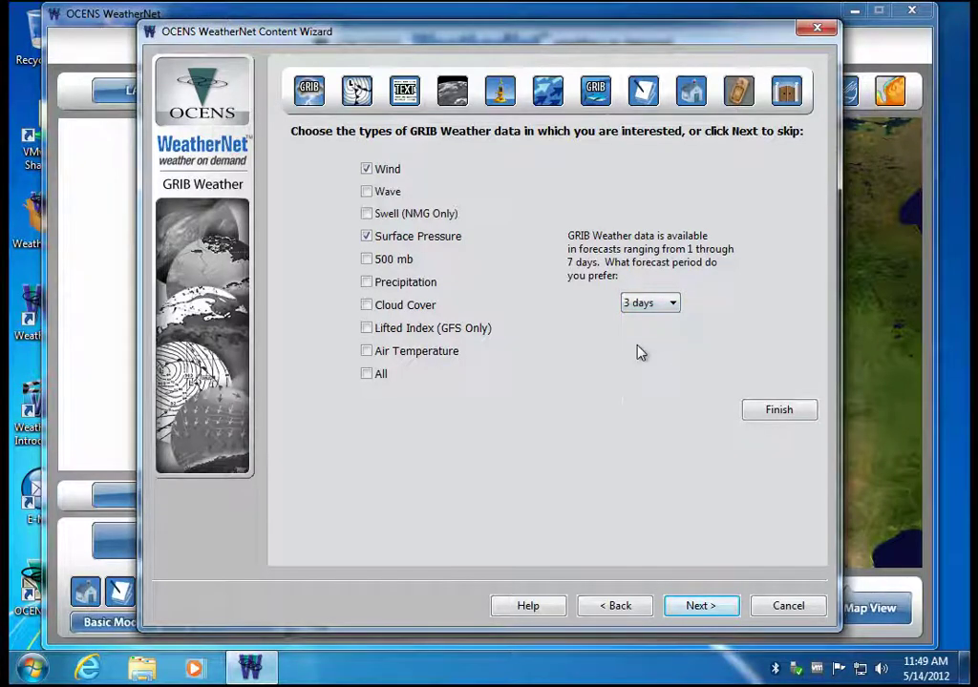
left_click(699, 607)
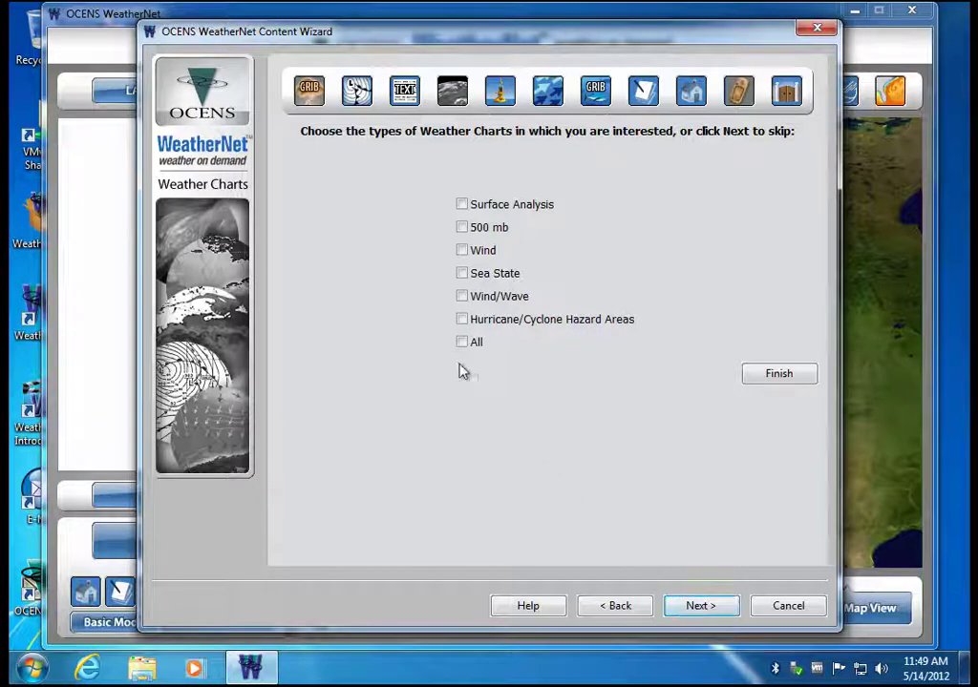
Step: Choose Surface Analysis as the weather chart type and Coastal Forecasts as the text weather type
left_click(462, 205)
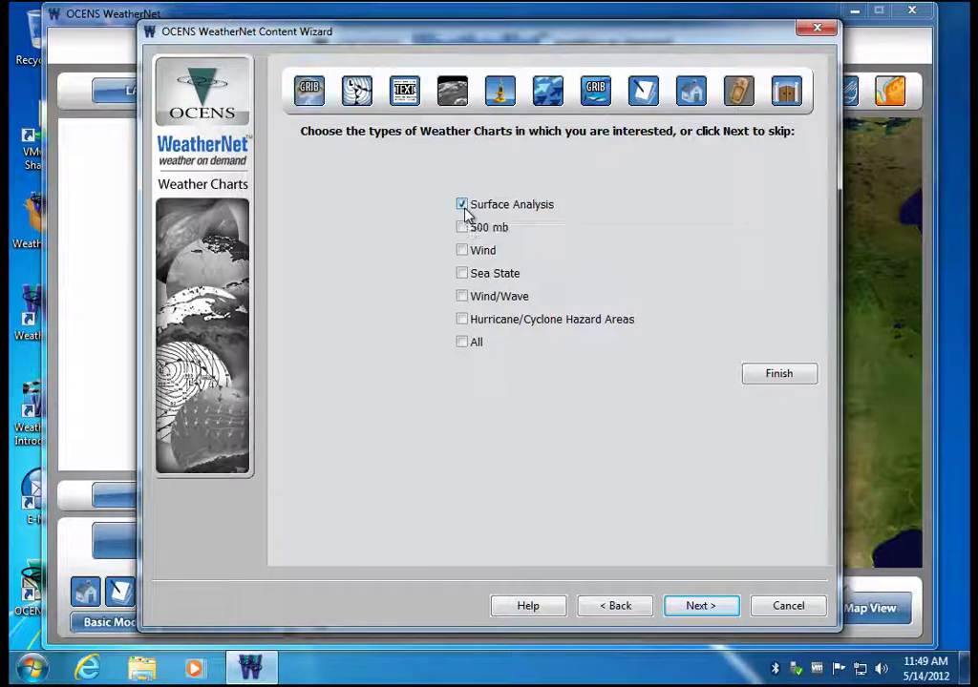
left_click(729, 613)
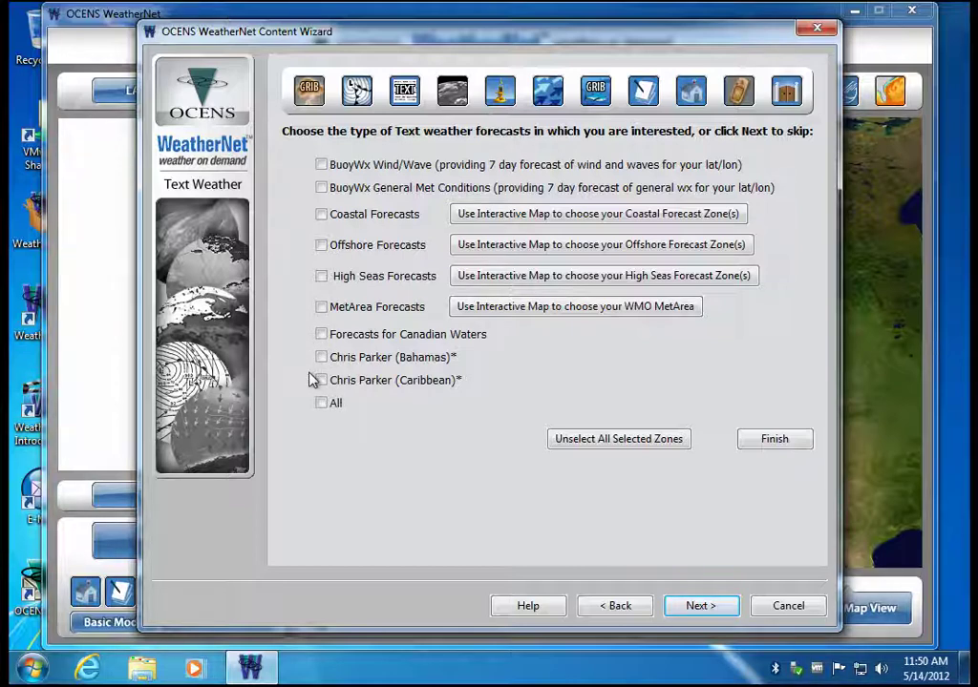
left_click(322, 215)
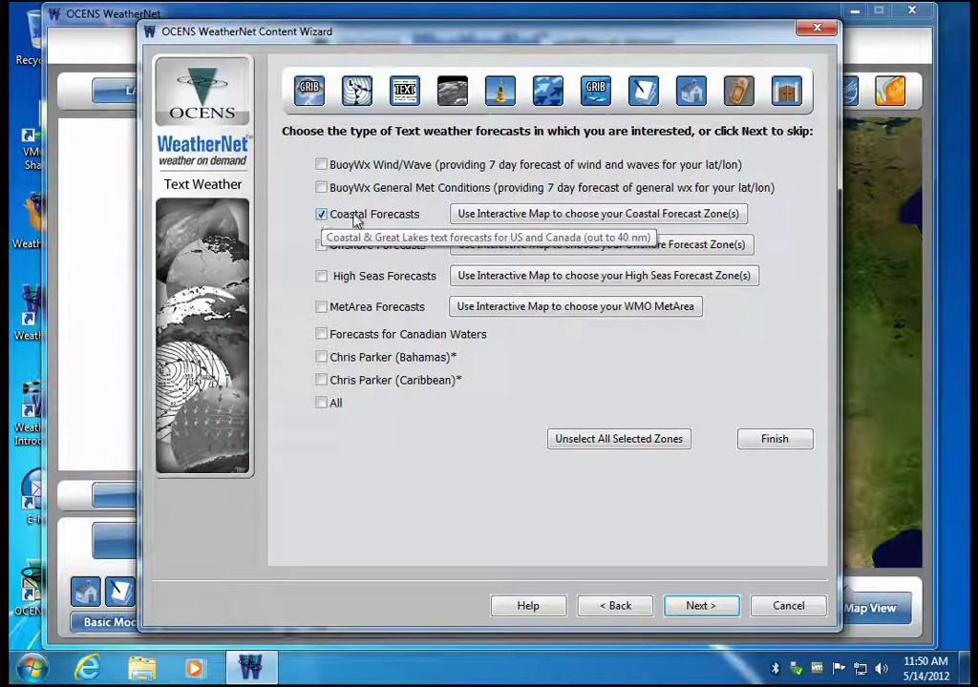
Step: Select West coast forecast zone PZZ270, Cape Shoalwater WA to Cascade Head OR from 10 to 60 nm, and accept the text weather choices
left_click(495, 219)
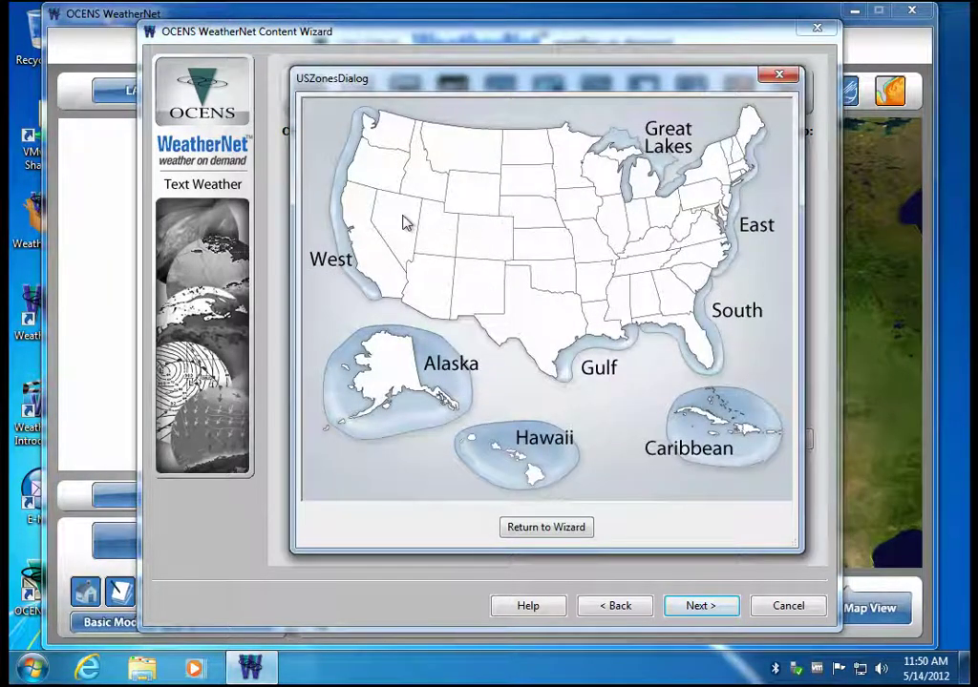
left_click(341, 234)
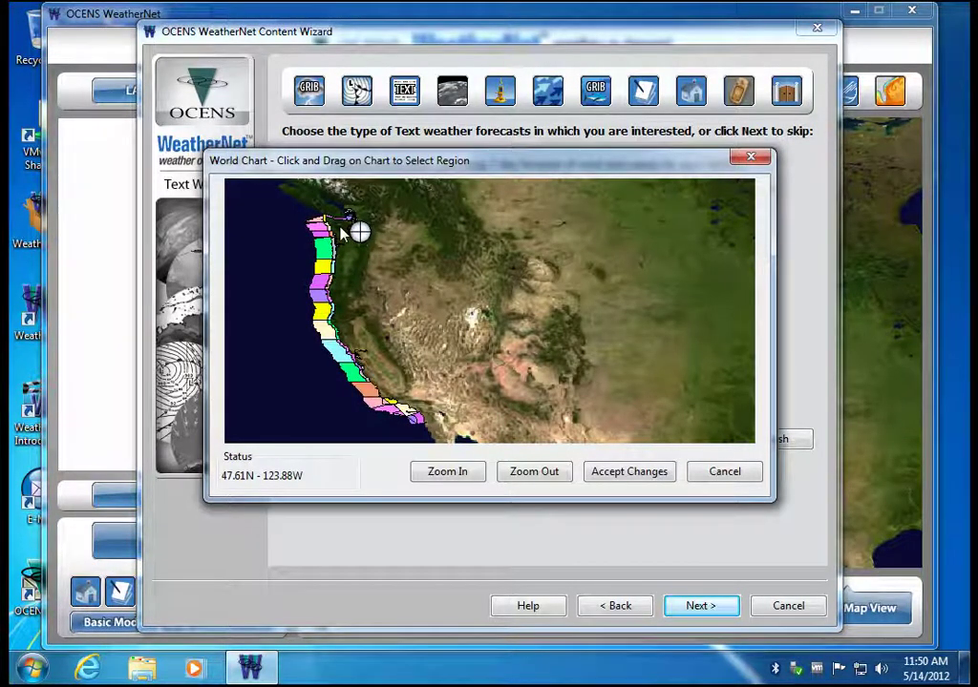
scroll(340, 229, "up", 1)
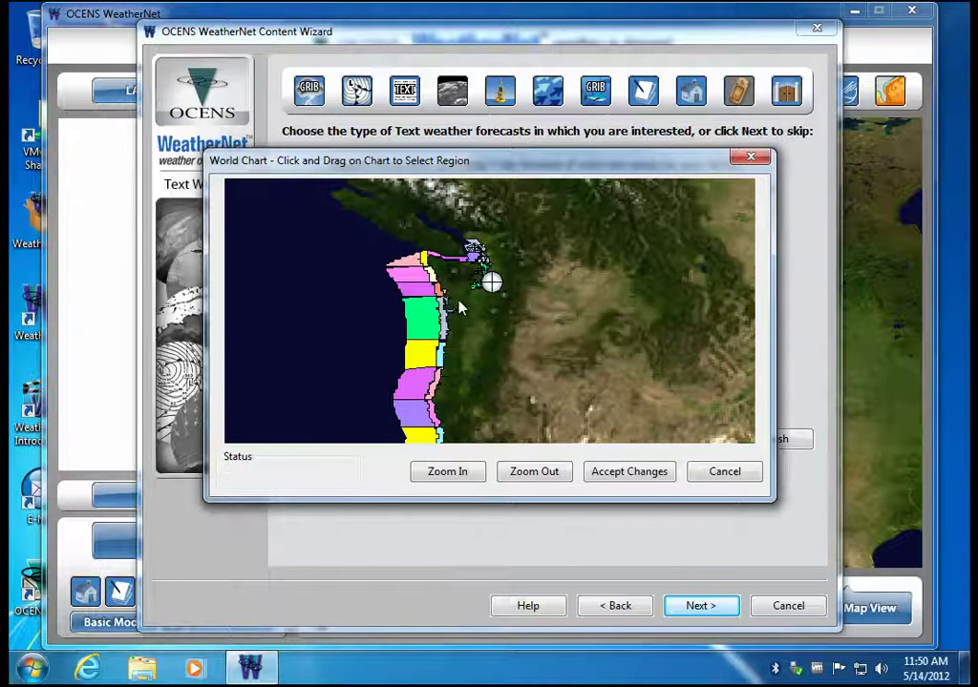
scroll(433, 294, "up", 1)
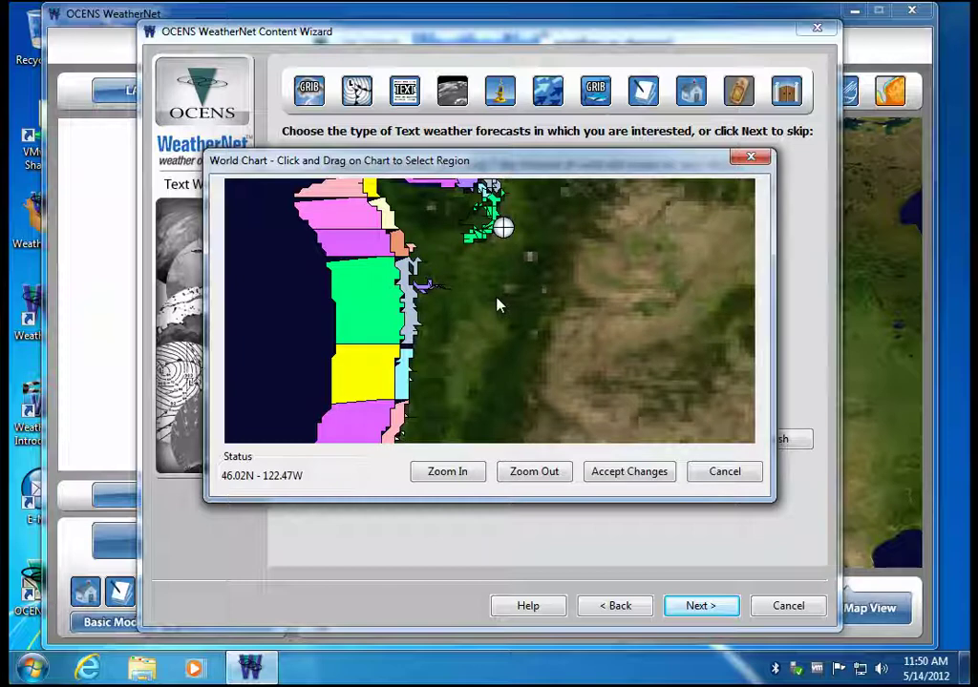
left_click(389, 308)
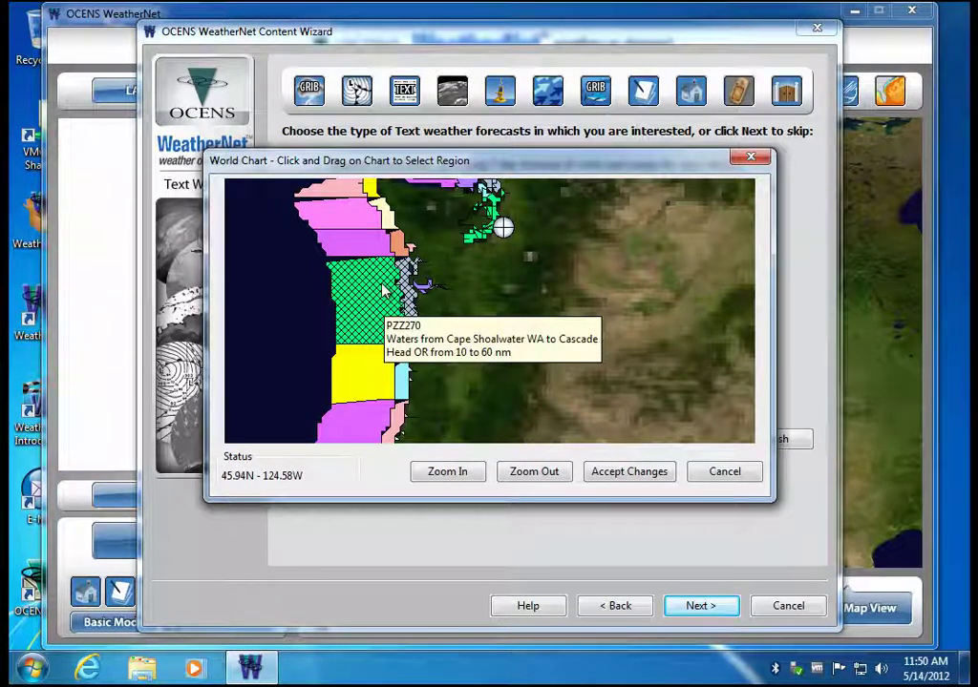
left_click(646, 475)
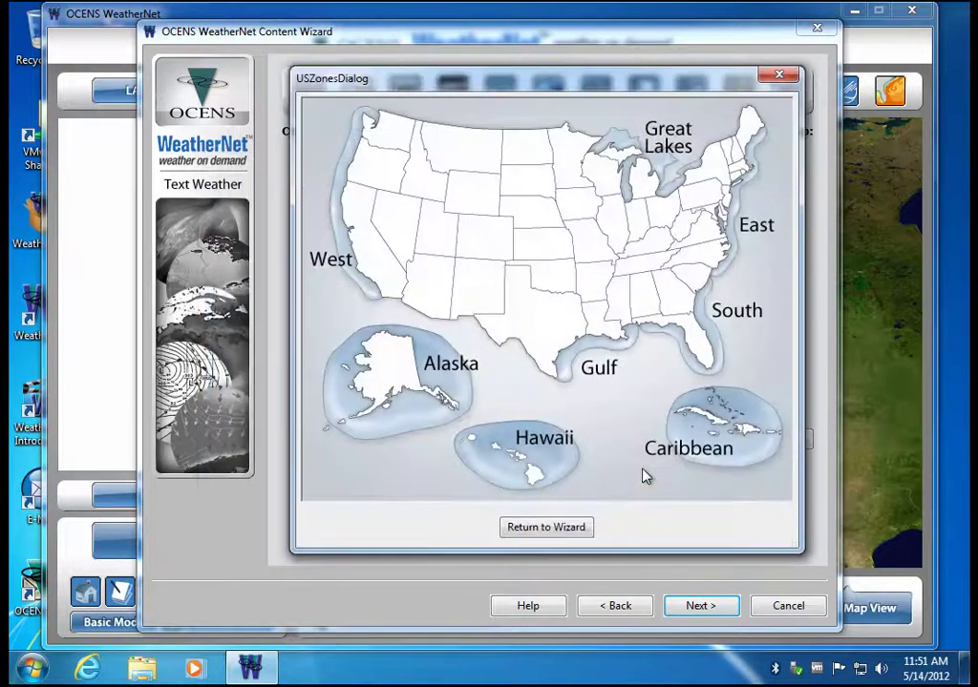
left_click(558, 528)
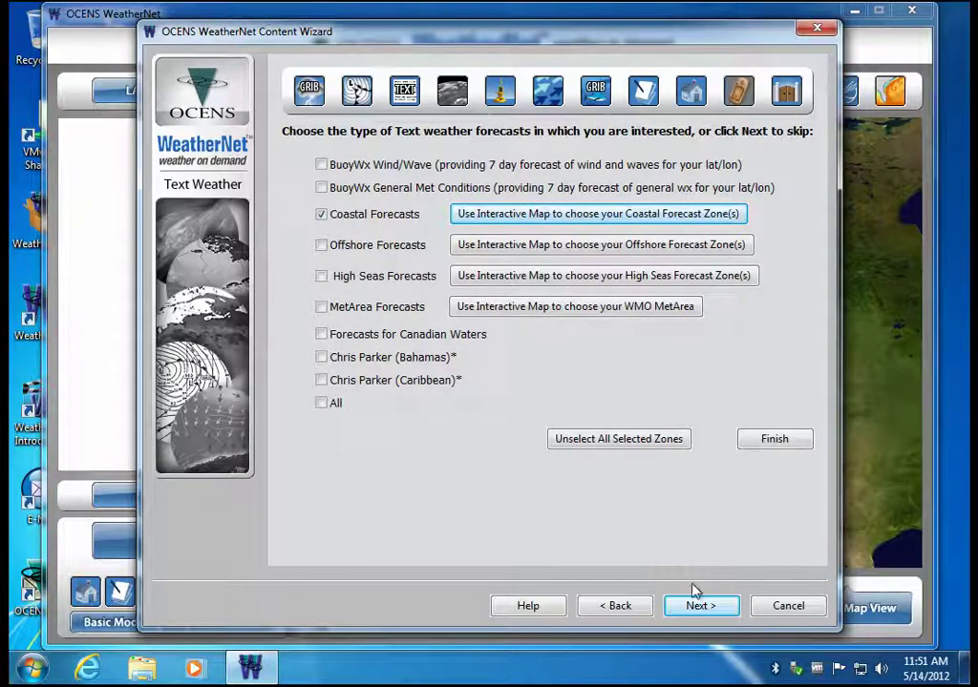
left_click(700, 606)
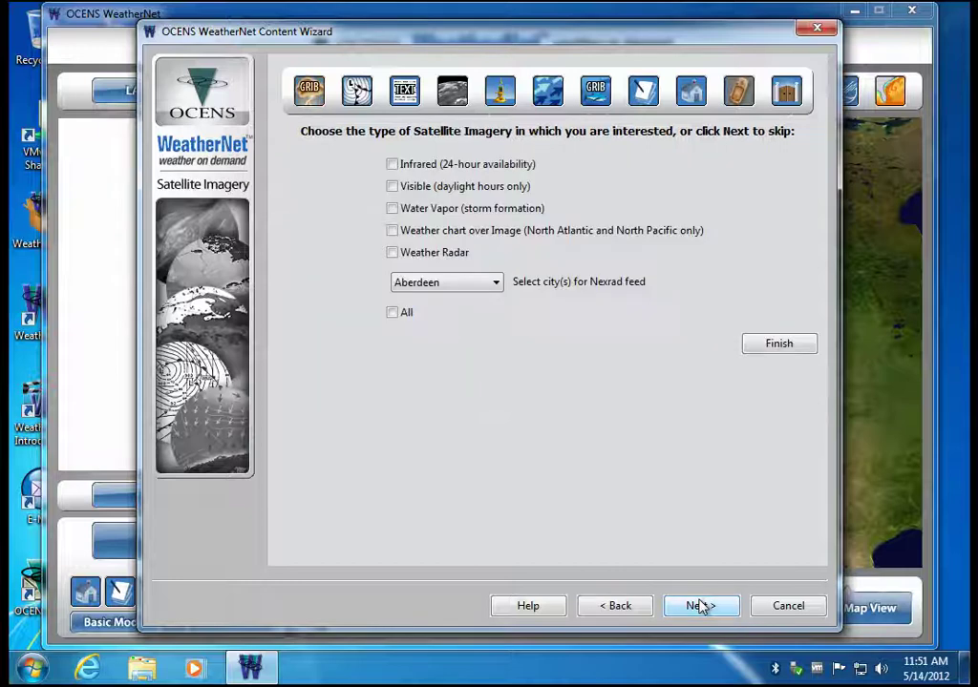
Step: Skip the satellite imagery, ocean data and fishing data choices and keep the default content preferences
left_click(700, 606)
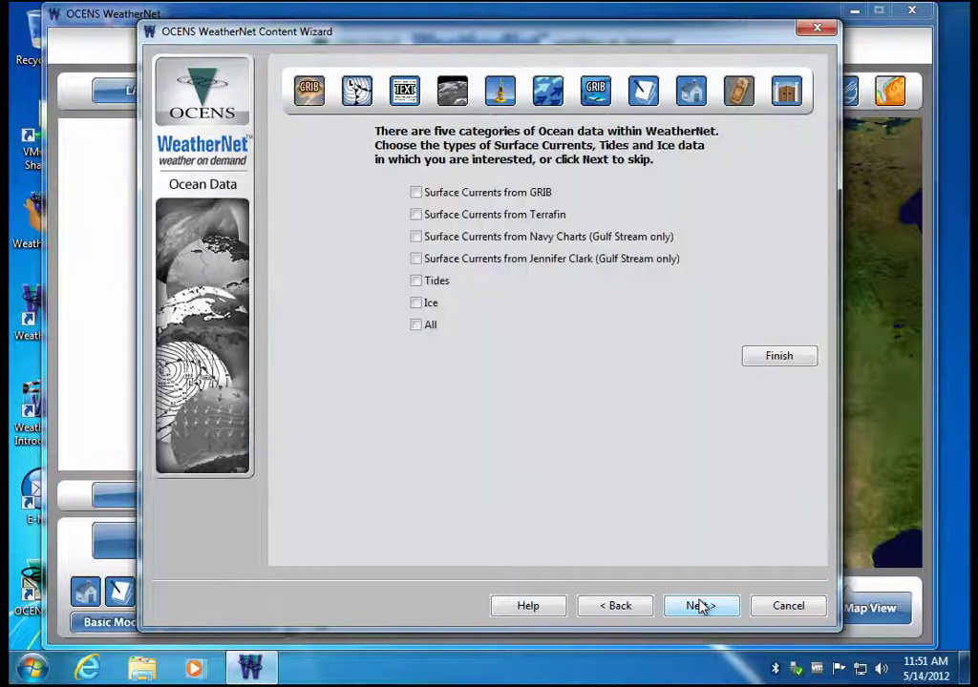
left_click(702, 607)
left_click(702, 608)
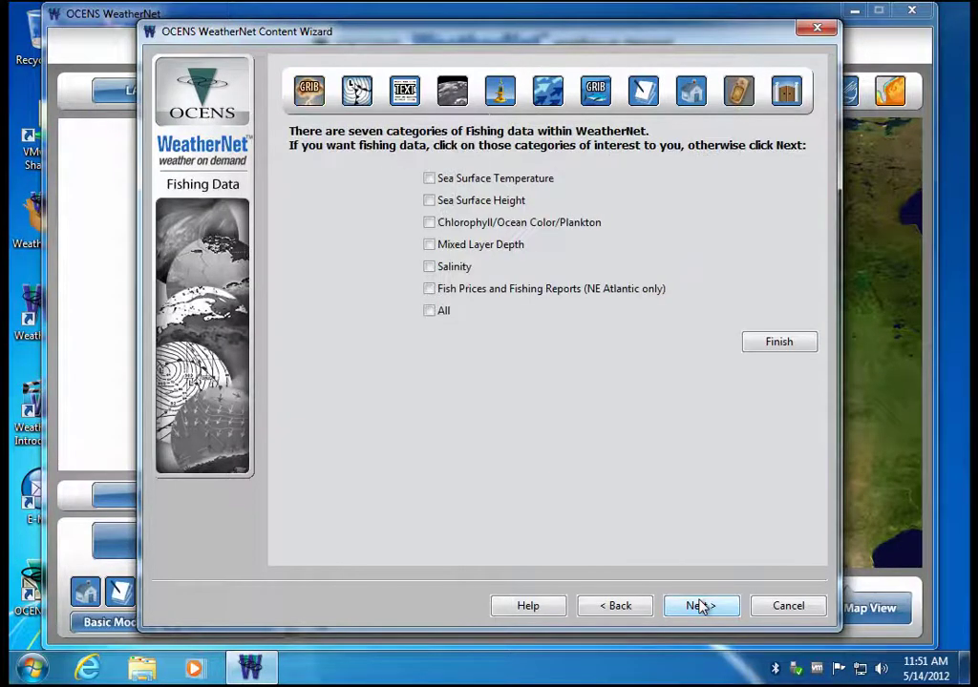
left_click(701, 607)
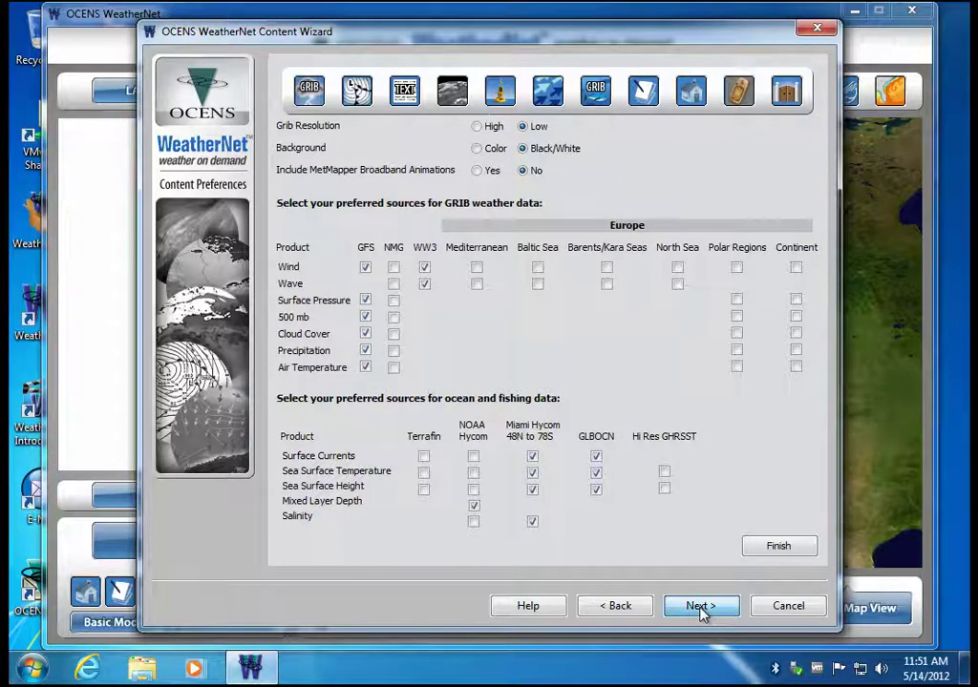
left_click(701, 607)
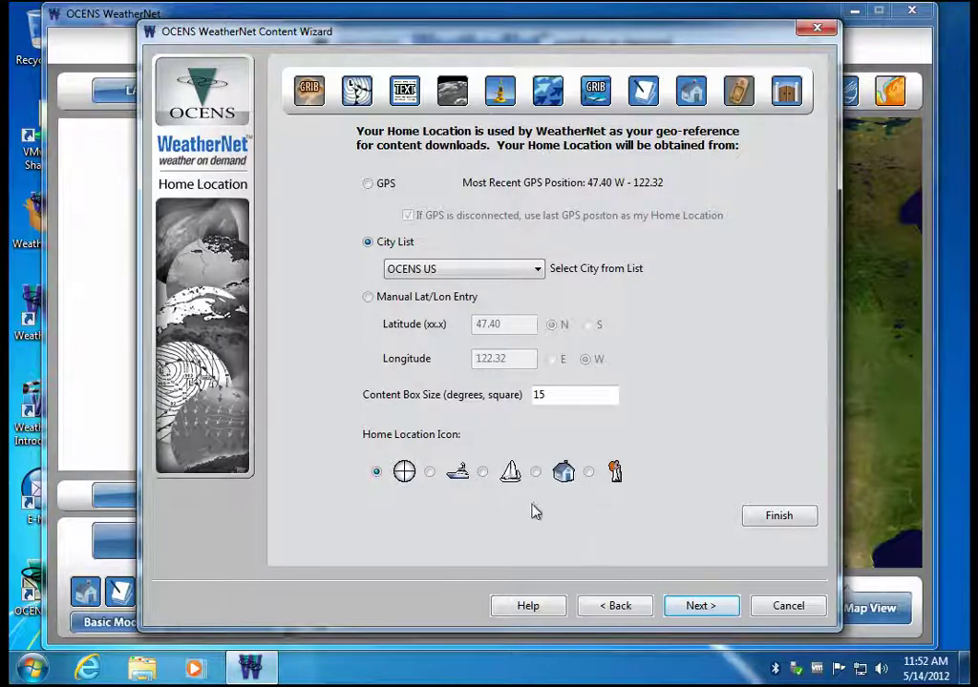
Step: Set the home location icon to the sailboat, keep the default GPS and account settings, and finish the Content Wizard
left_click(484, 473)
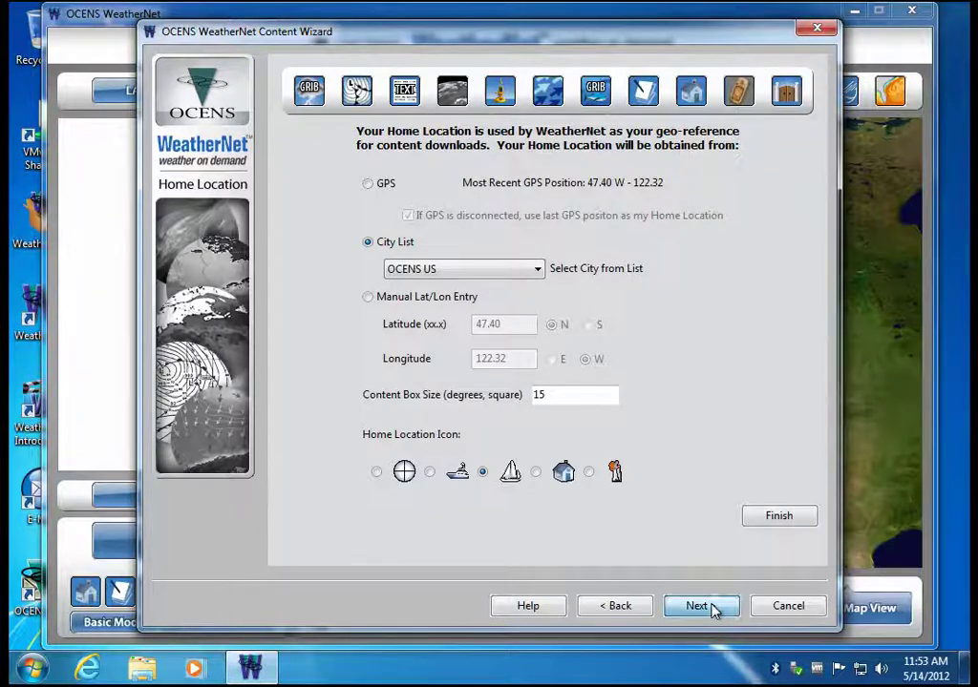
left_click(711, 607)
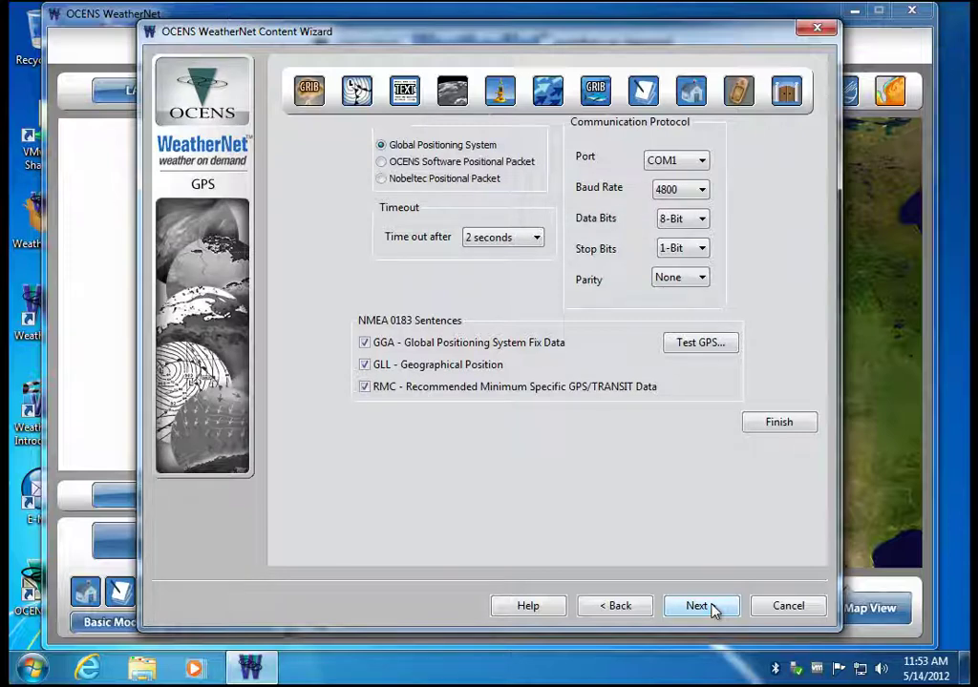
left_click(711, 607)
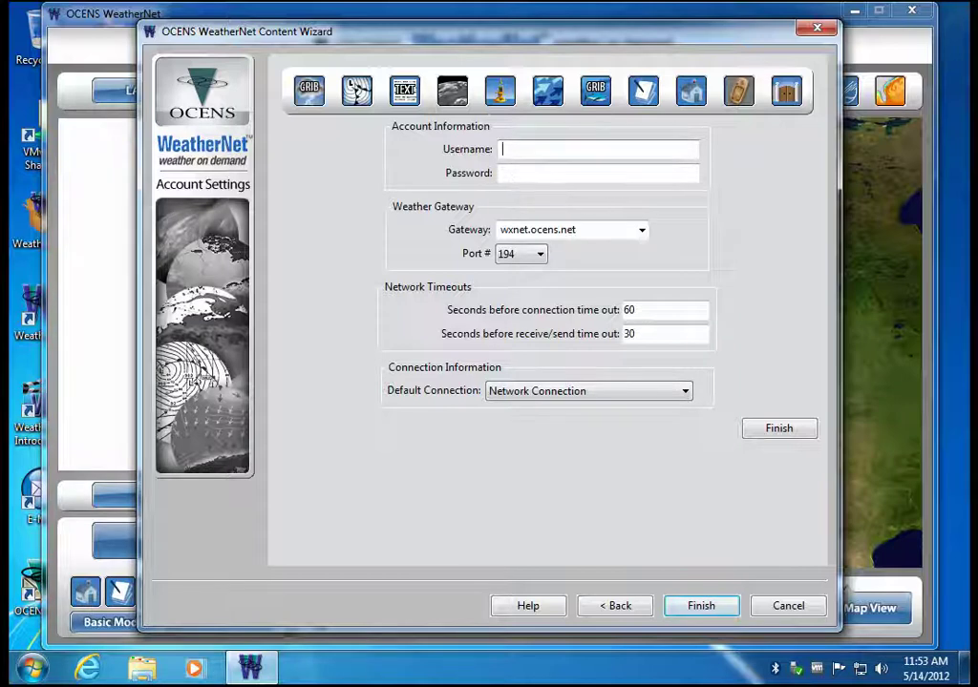
left_click(573, 174)
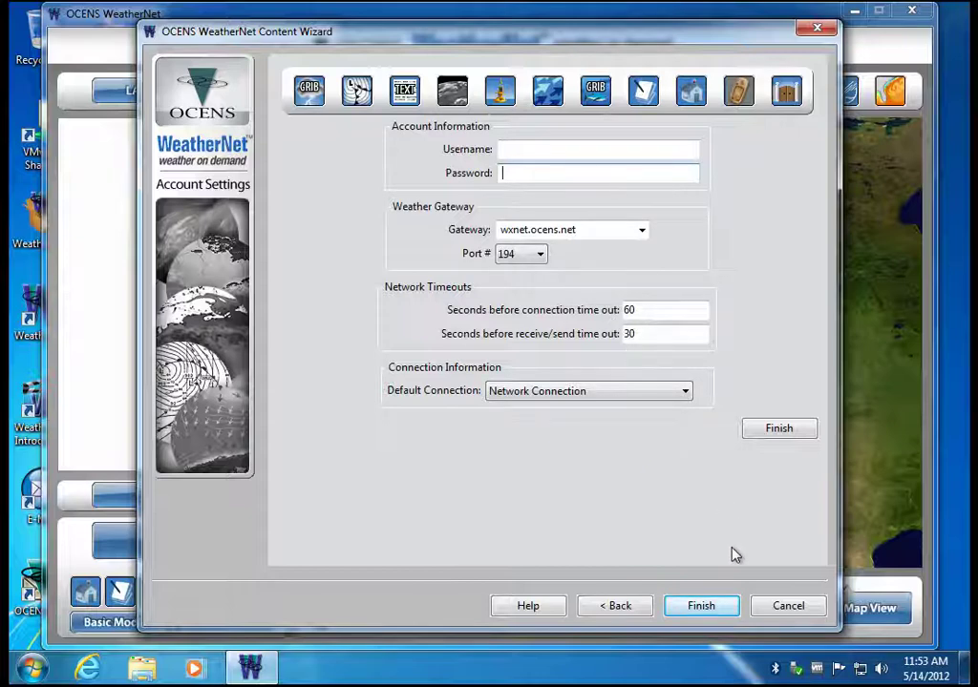
left_click(722, 604)
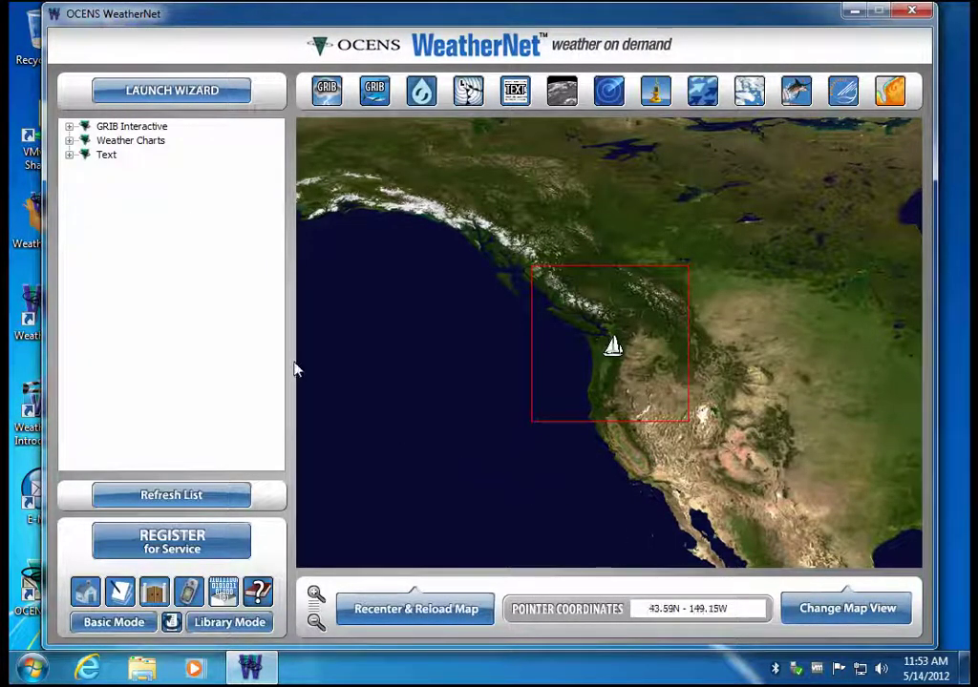
Step: Disable the download of all Surface Analysis files and enable only the Most Current 24 hr Surface Chart
left_click(69, 128)
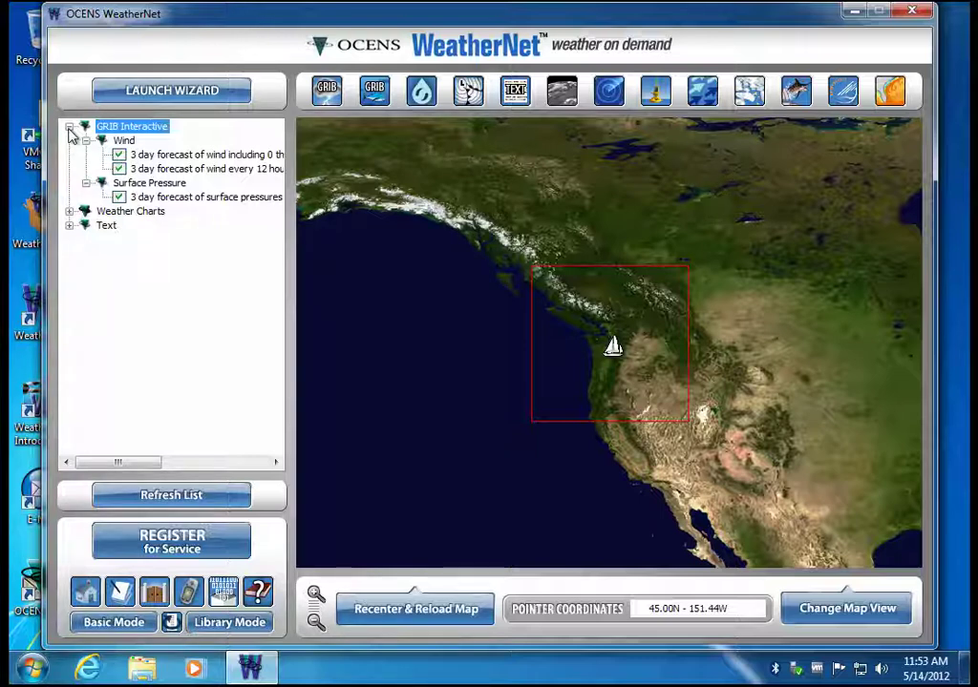
left_click(70, 211)
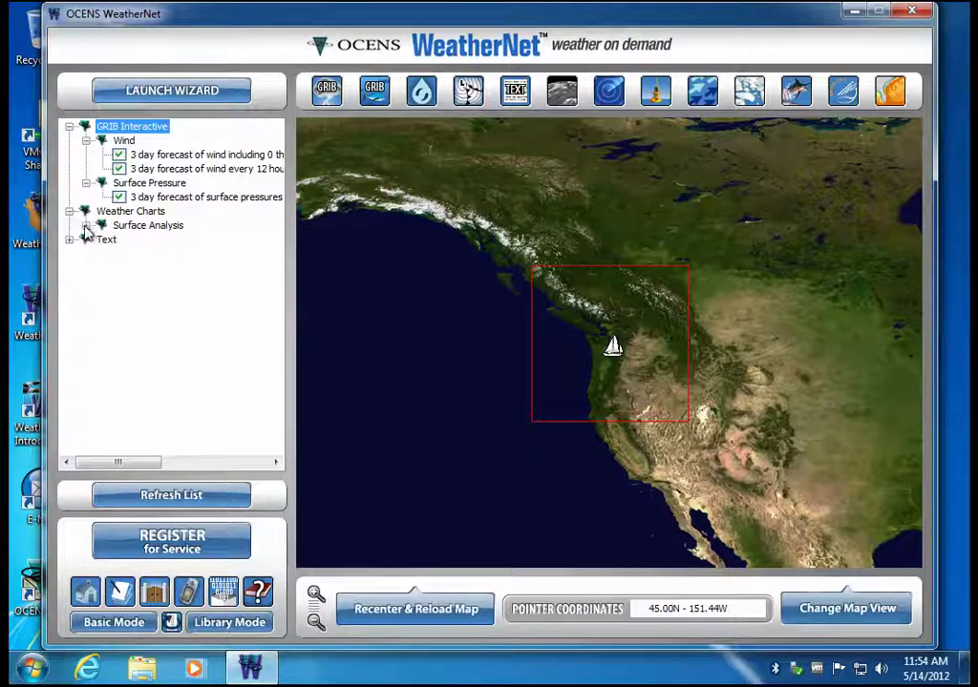
left_click(86, 225)
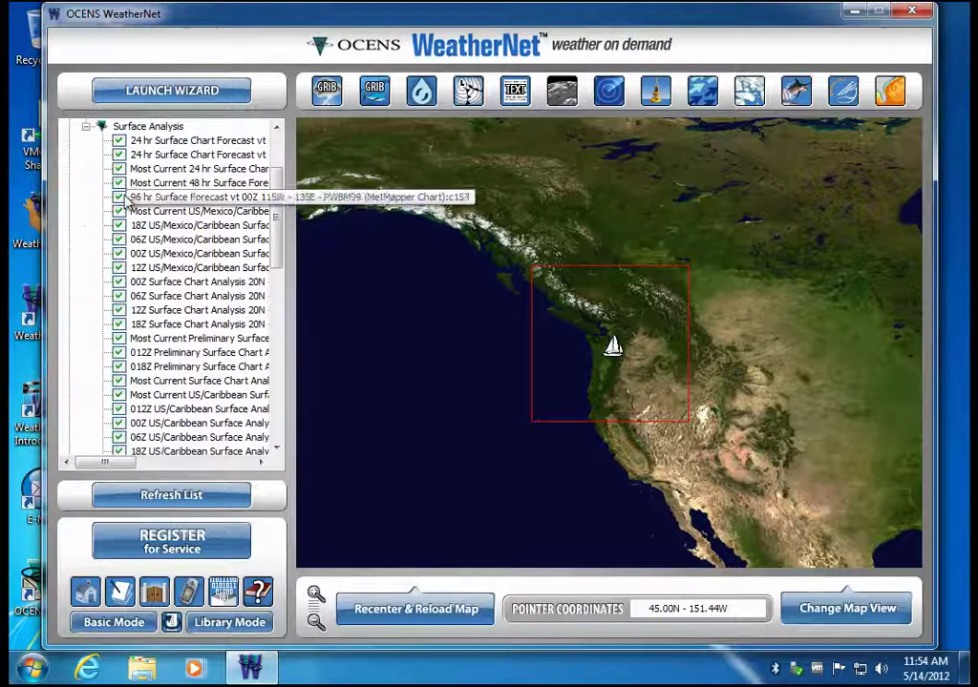
left_click(141, 131)
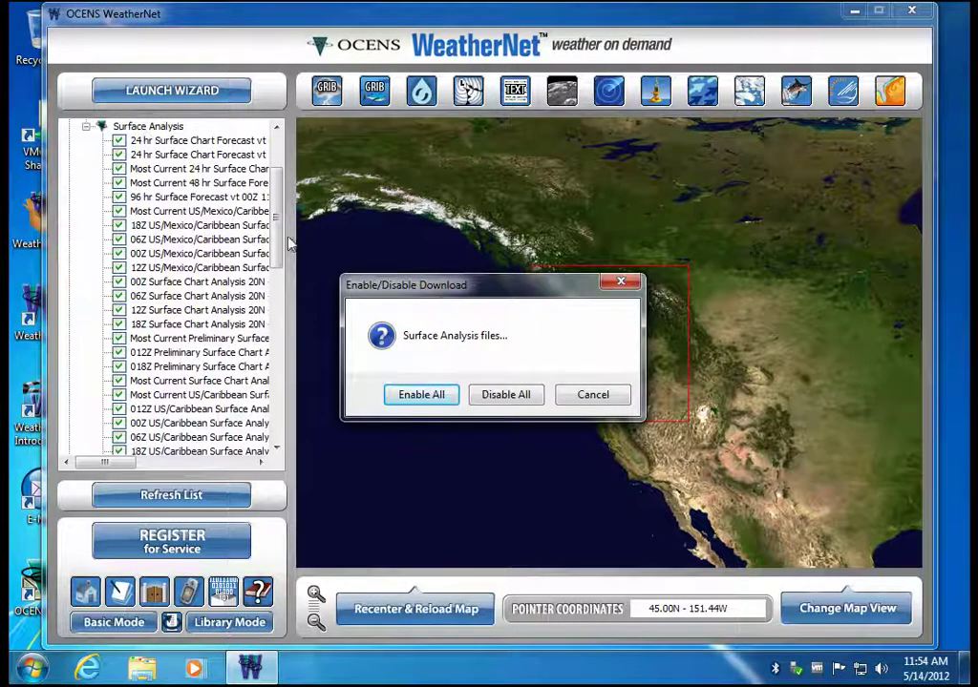
left_click(509, 400)
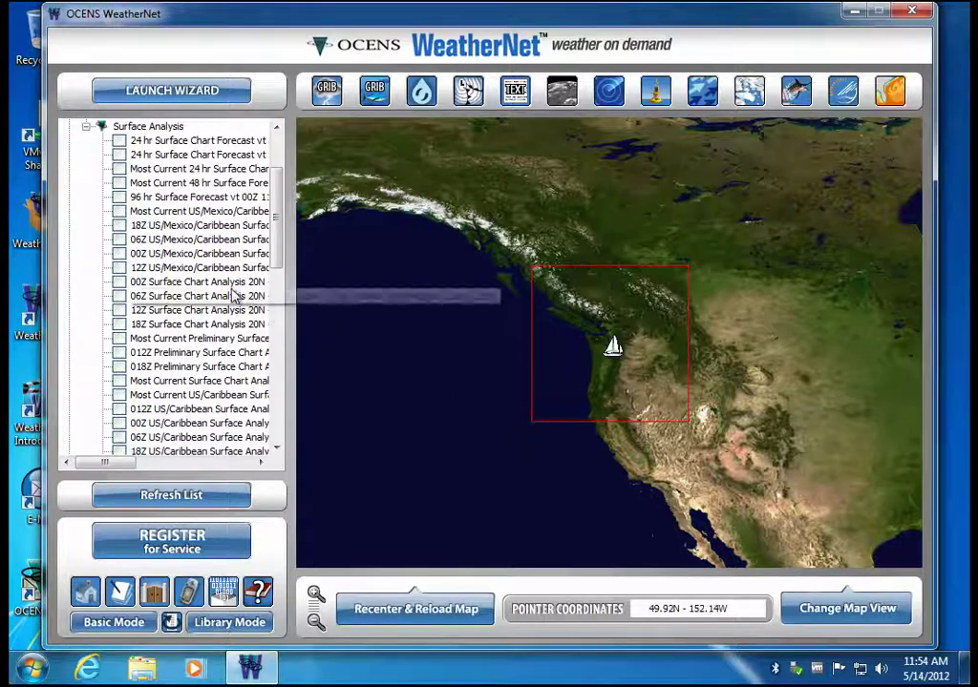
left_click(121, 172)
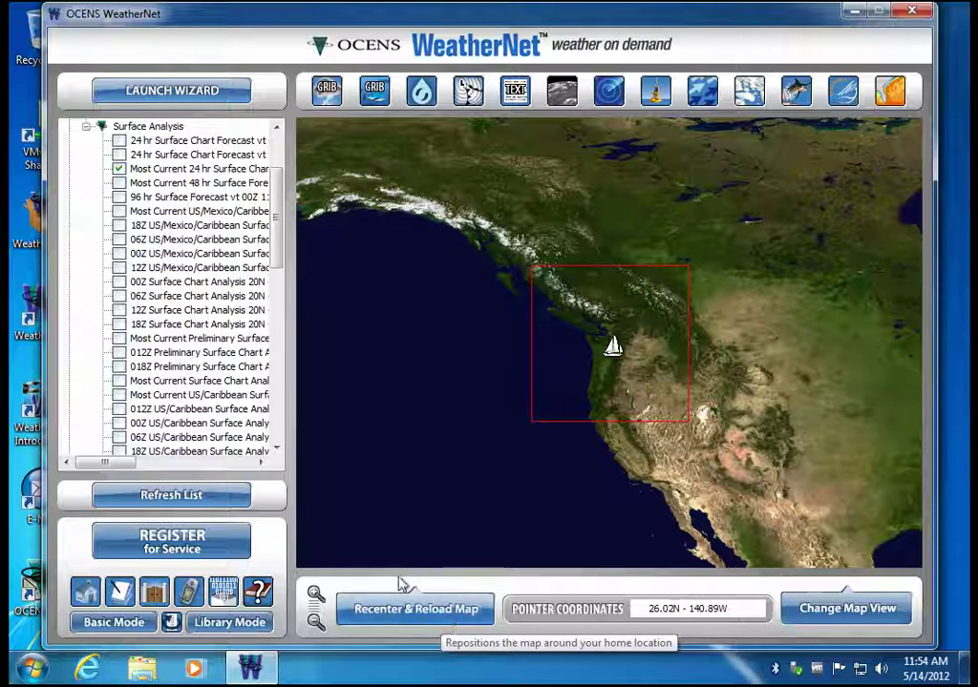
Step: Start the service registration and choose to register with an assigned username and password
left_click(224, 543)
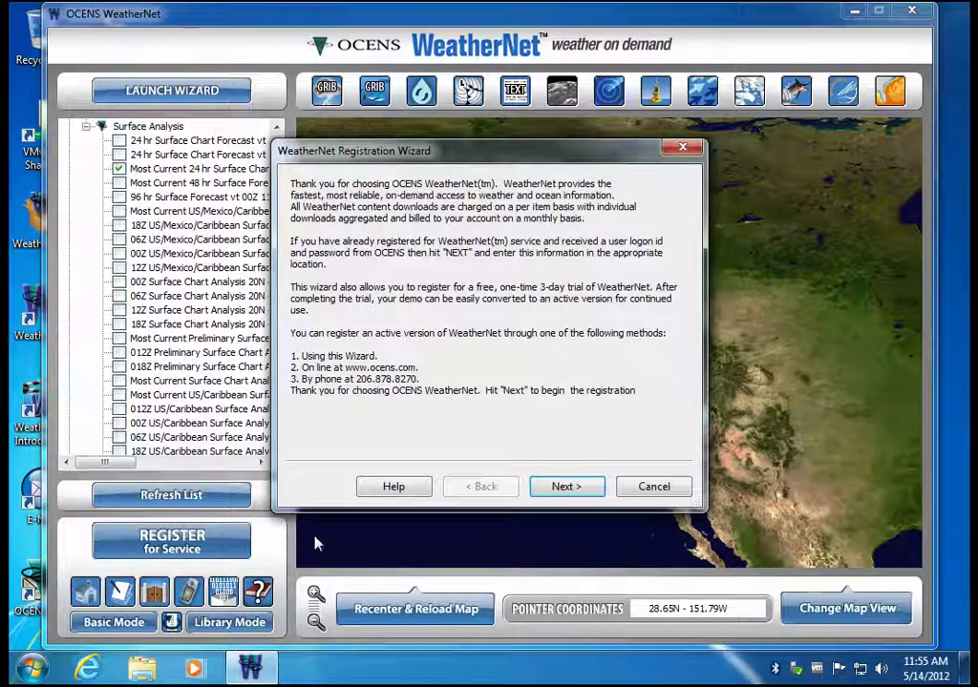
left_click(589, 496)
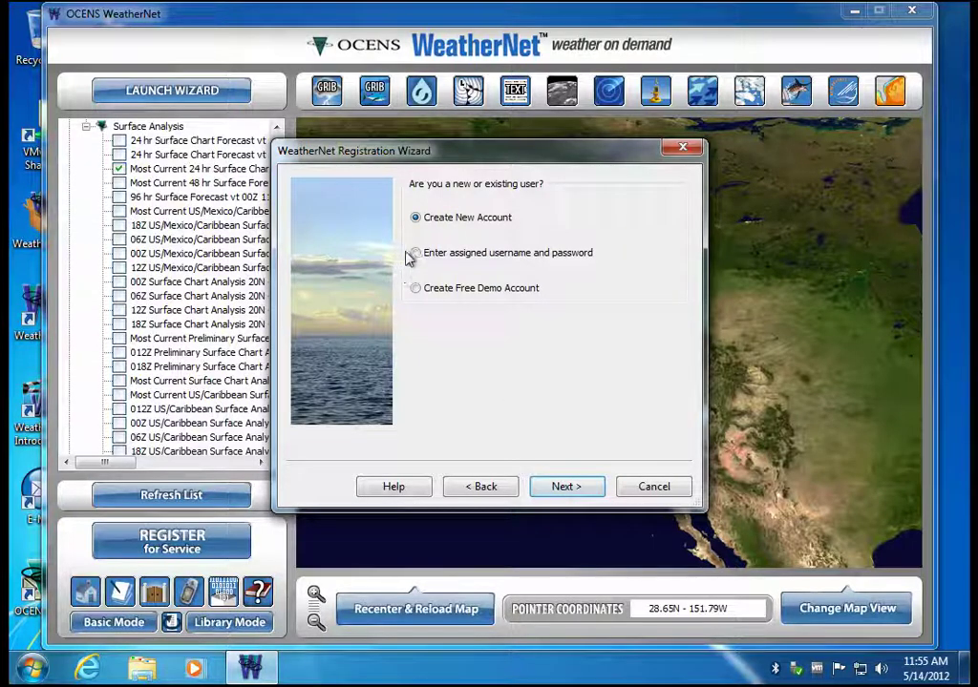
left_click(415, 254)
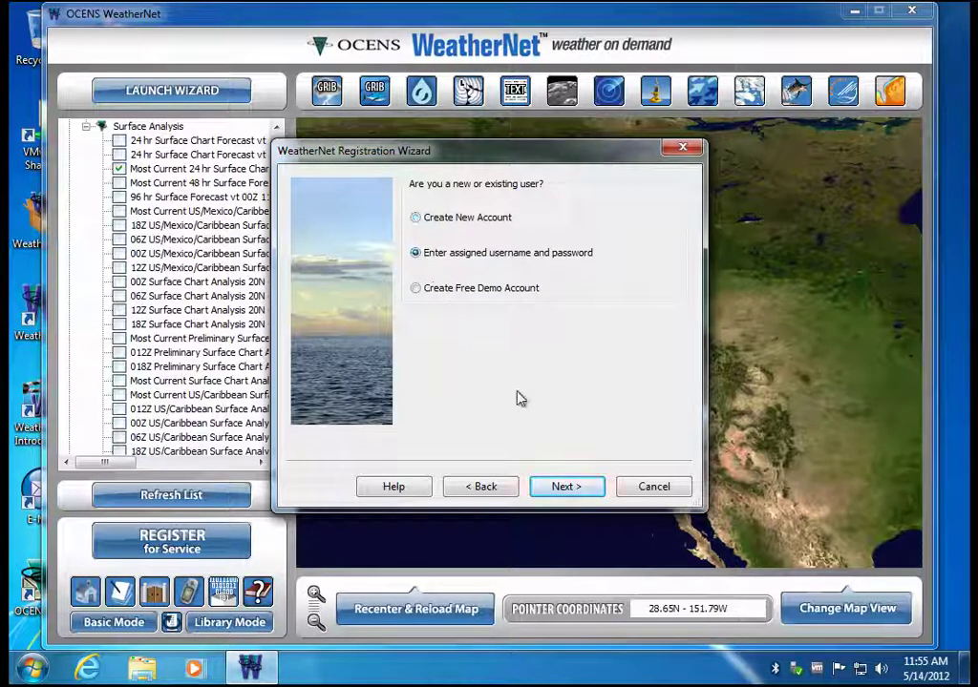
left_click(591, 490)
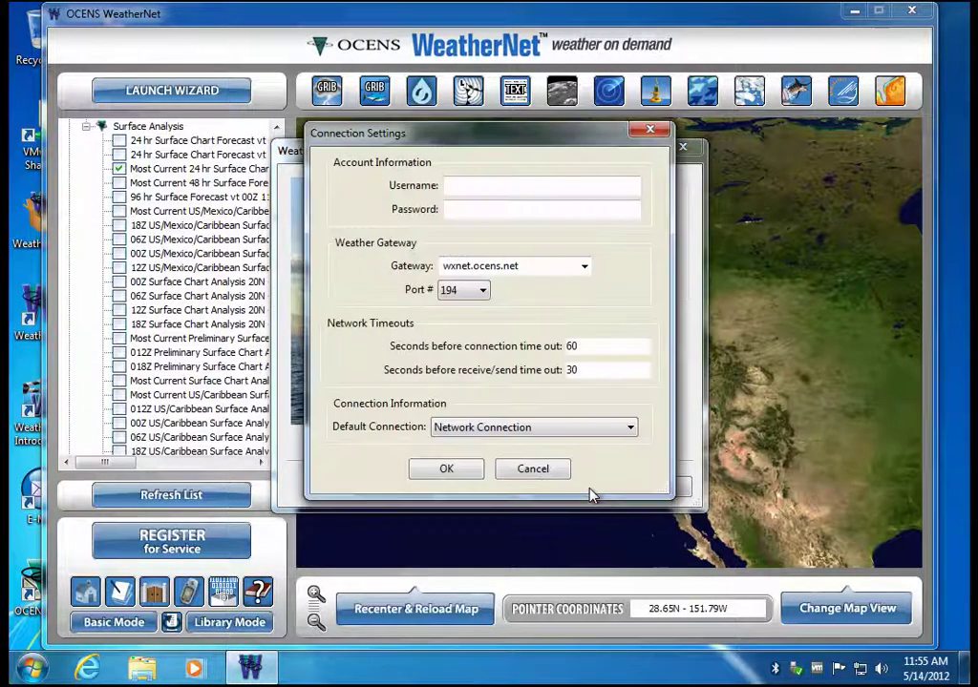
Step: Enter the account username and password, keep the default gateway and connection settings, and finish the registration
left_click(537, 186)
type("jeff")
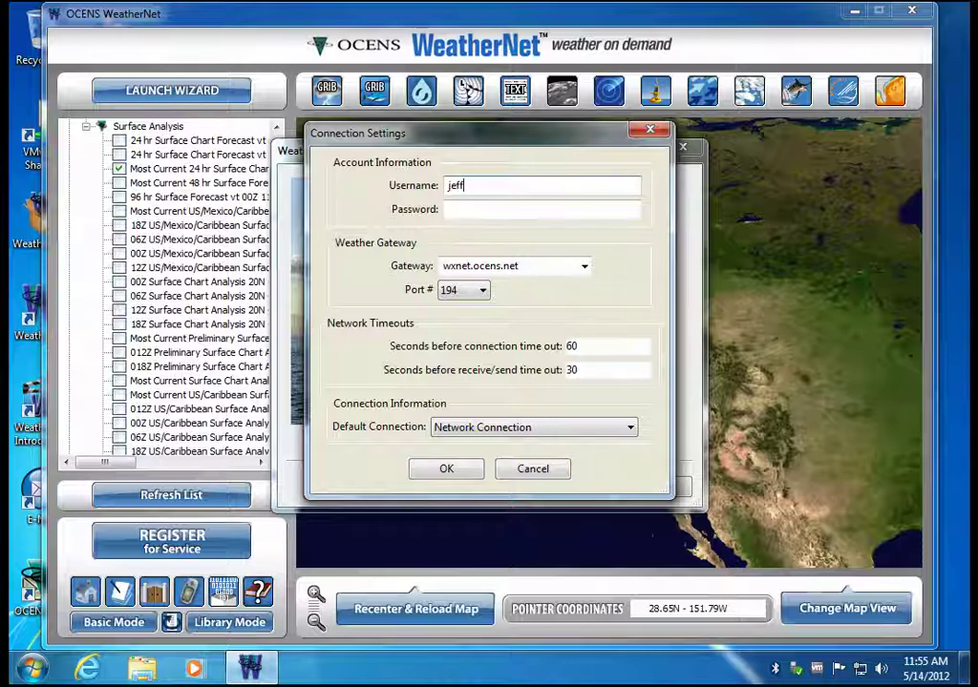
key("Tab")
type("****")
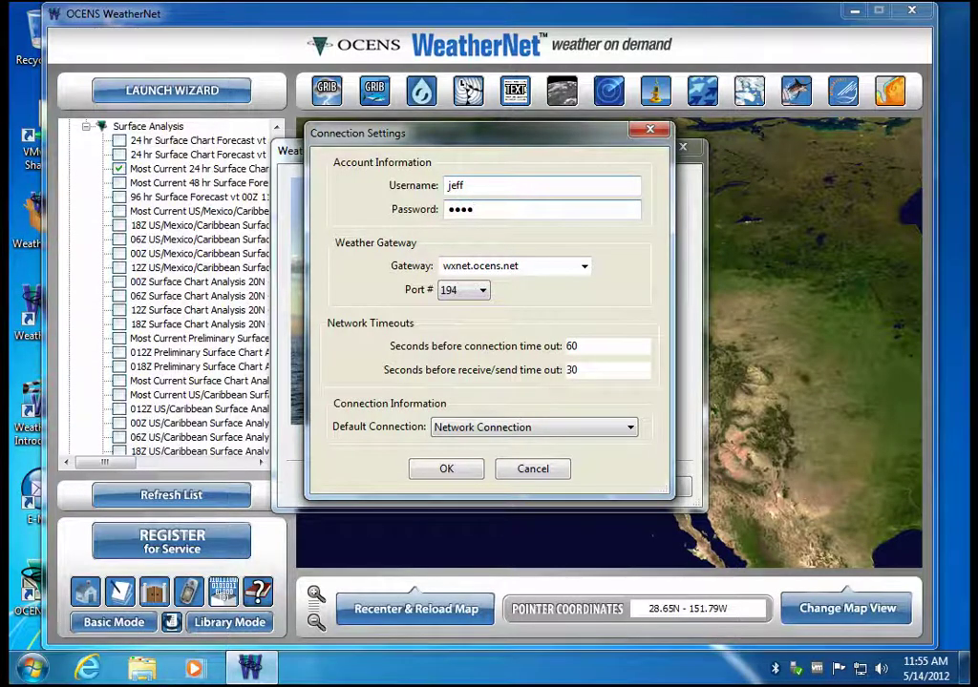
left_click(439, 471)
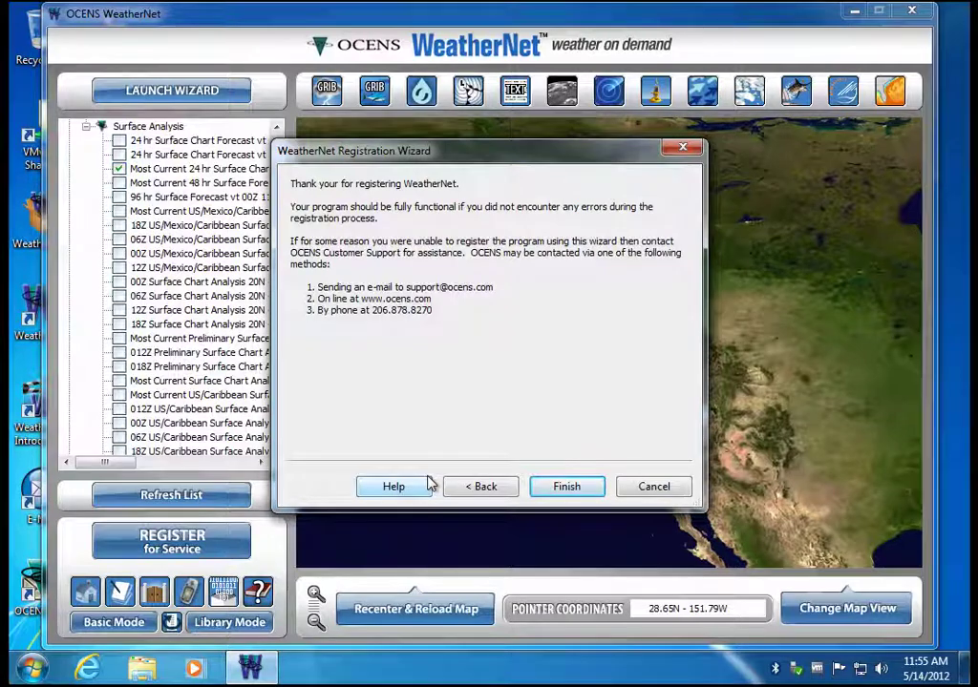
left_click(567, 493)
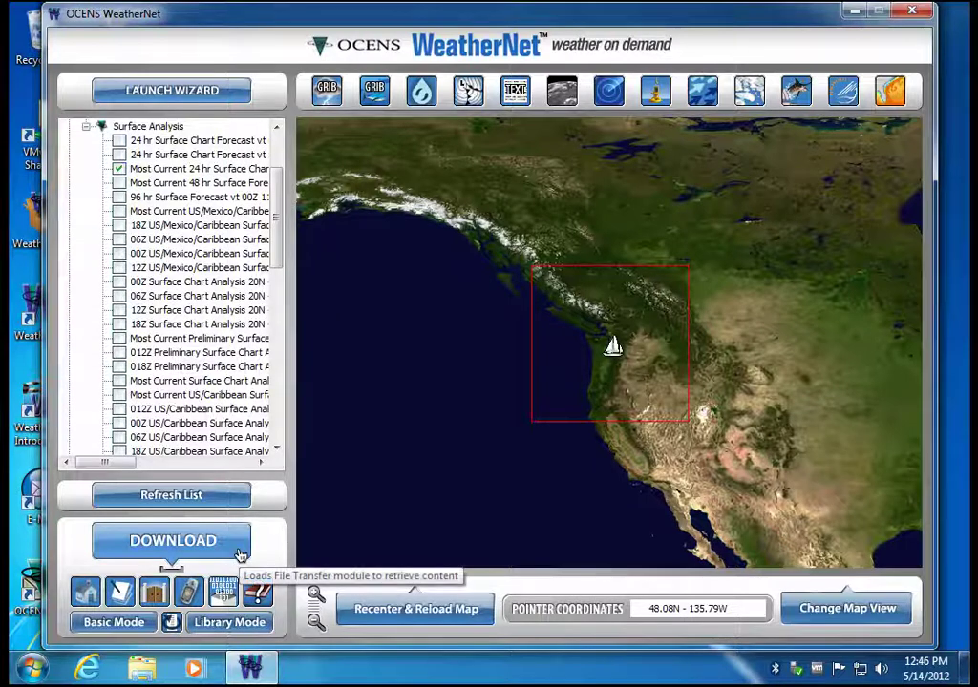
Step: Download the selected weather files into a newly created Wizard Batch folder and open the downloaded files for viewing
left_click(241, 553)
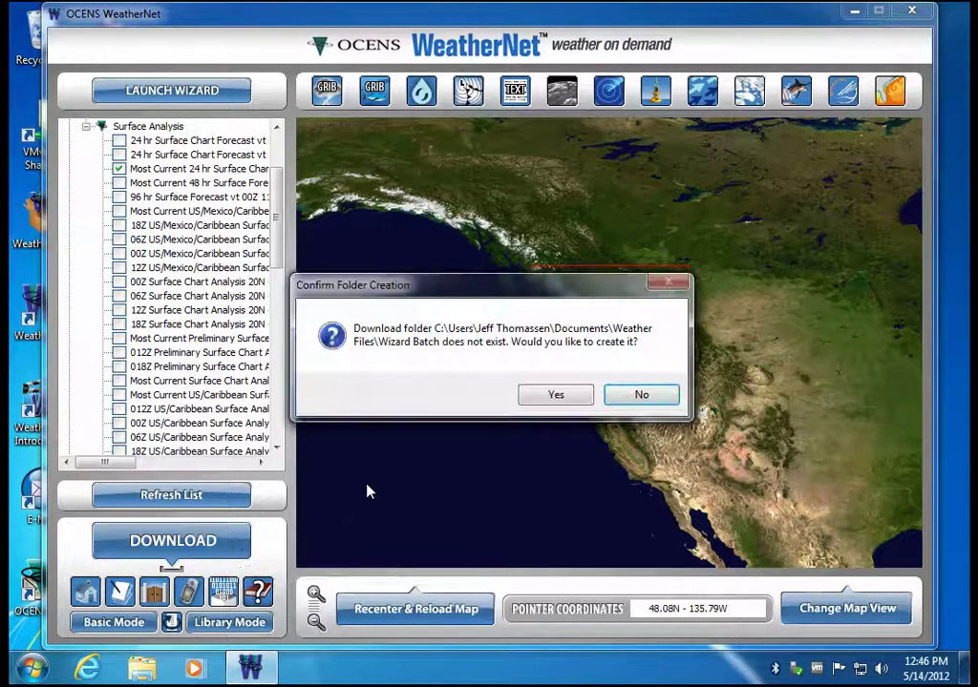
left_click(554, 396)
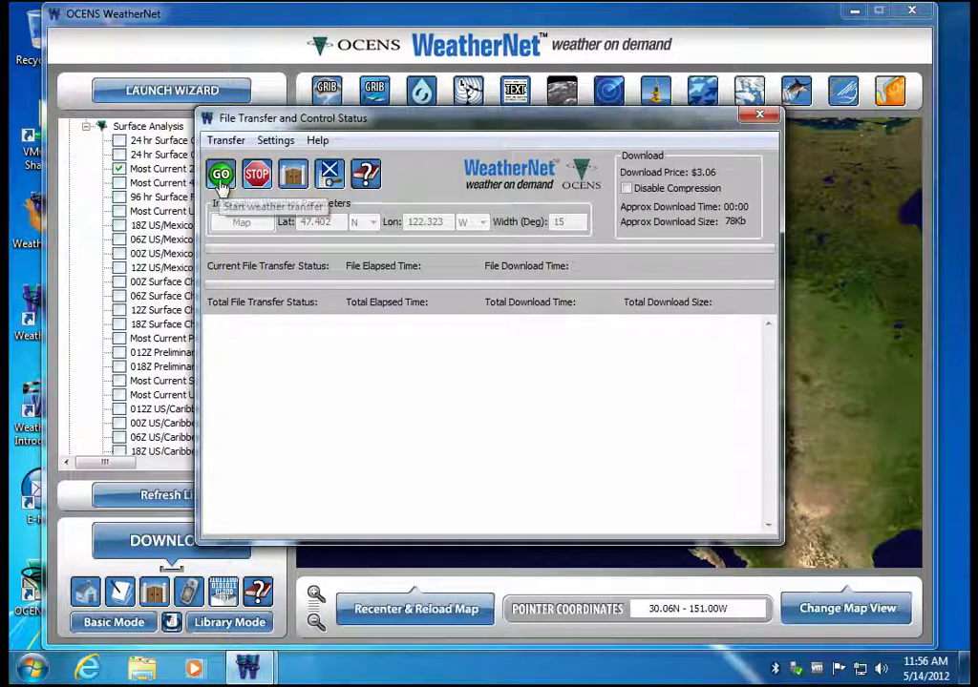
left_click(221, 175)
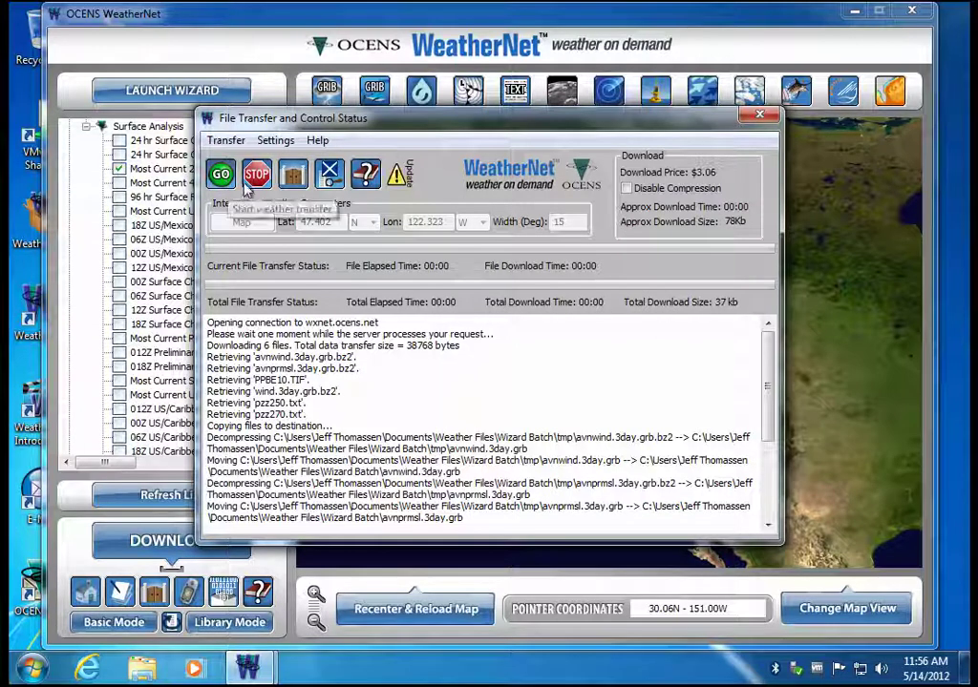
left_click(329, 175)
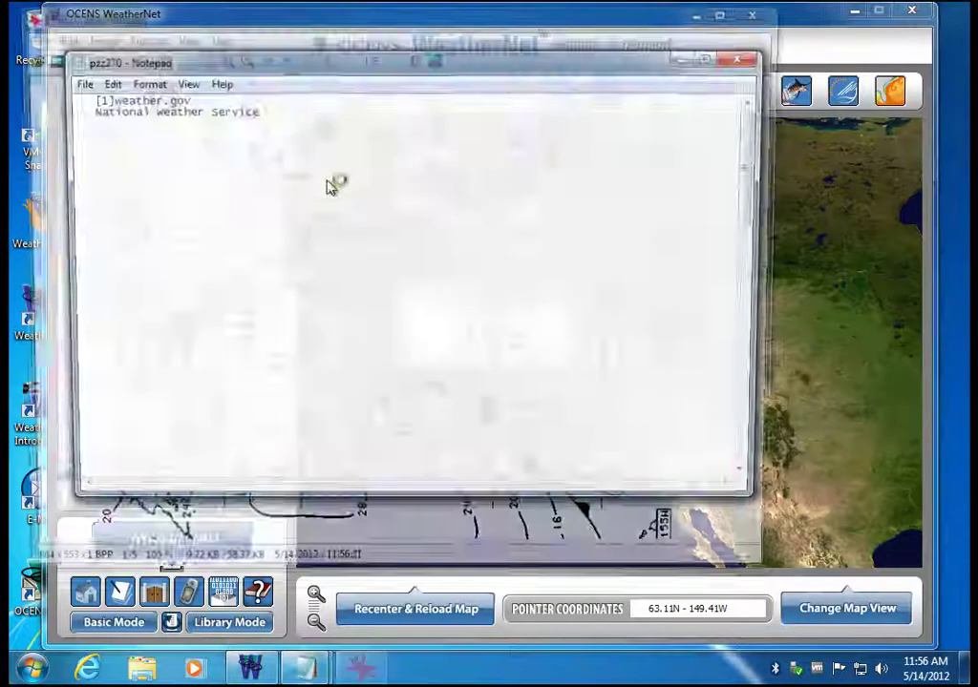